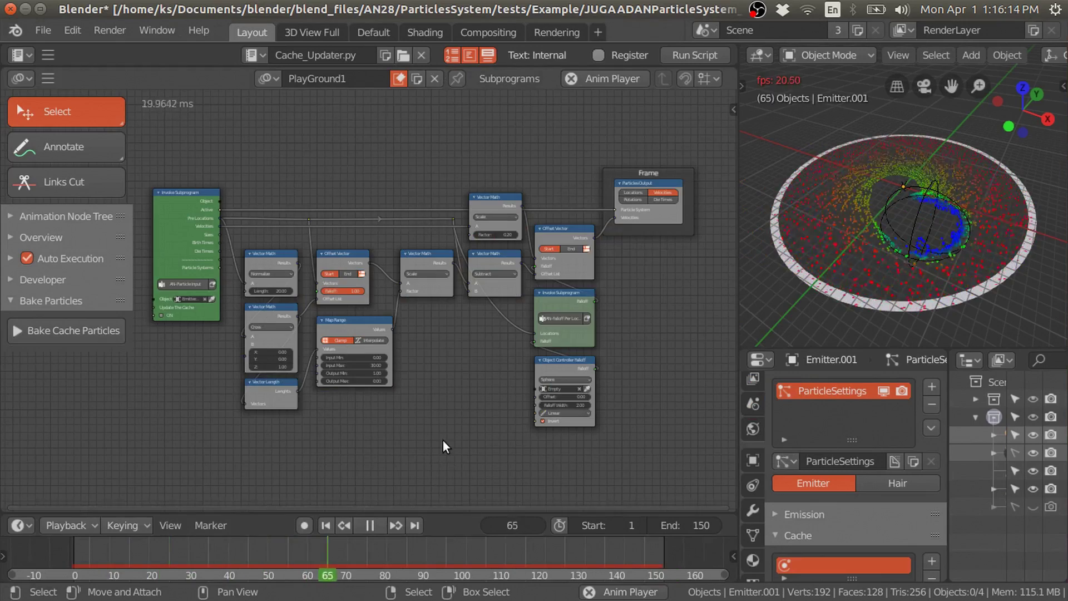
Pan over the particle node tree, then skip the featured Node-Based Particles video to about 4:56
scroll(443, 447, up, 1)
scroll(443, 440, up, 2)
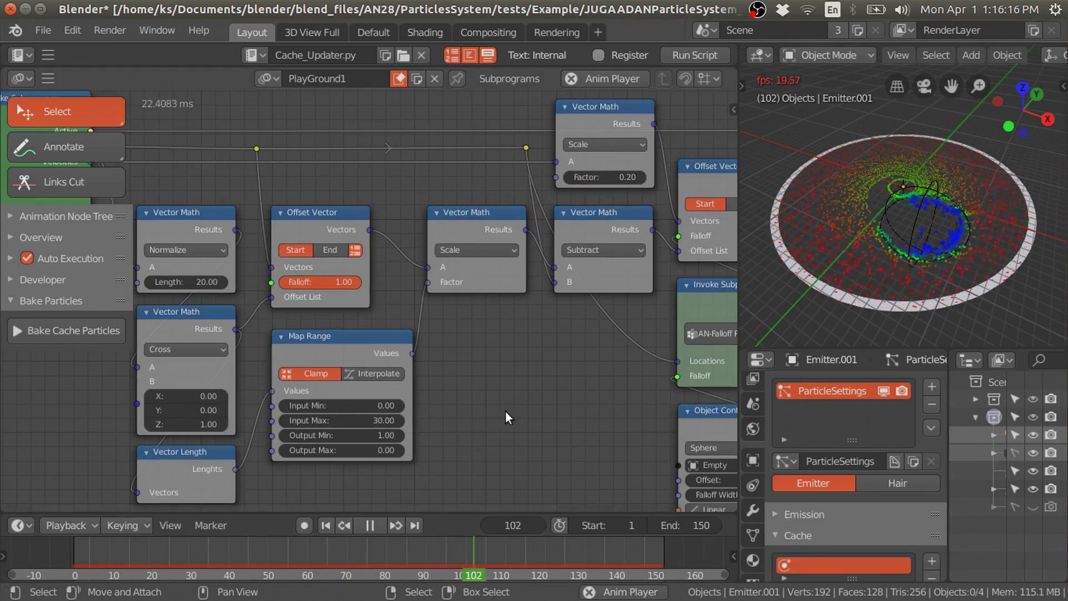
mouse_move(510, 408)
ctrl+middle_down()
mouse_move(342, 415)
mouse_move(525, 368)
mouse_move(481, 366)
ctrl+middle_up()
scroll(329, 284, up, 2)
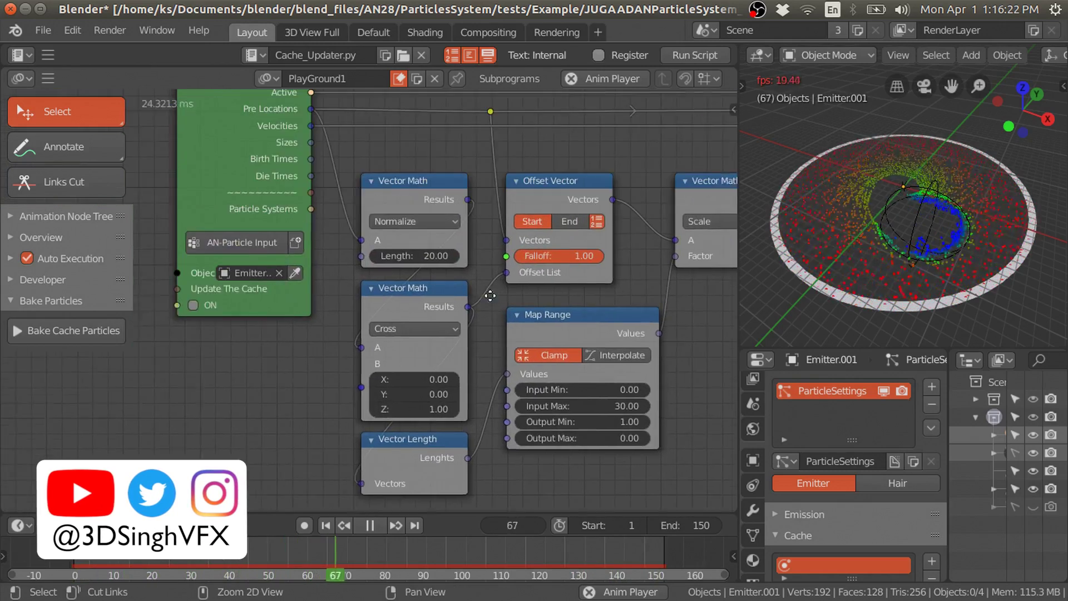
middle_drag(496, 304, 581, 313)
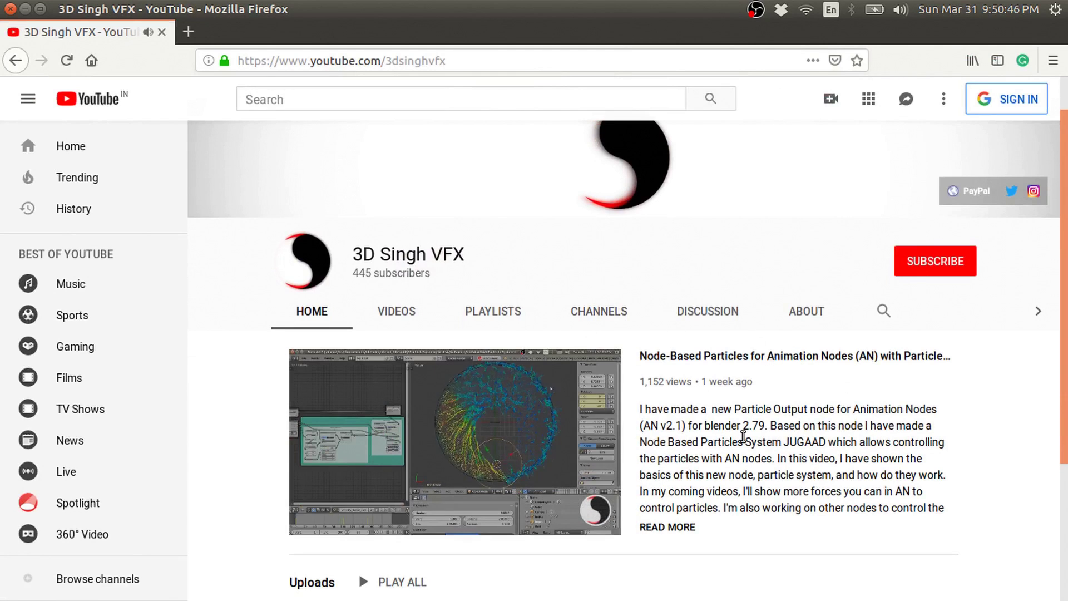
scroll(723, 436, down, 1)
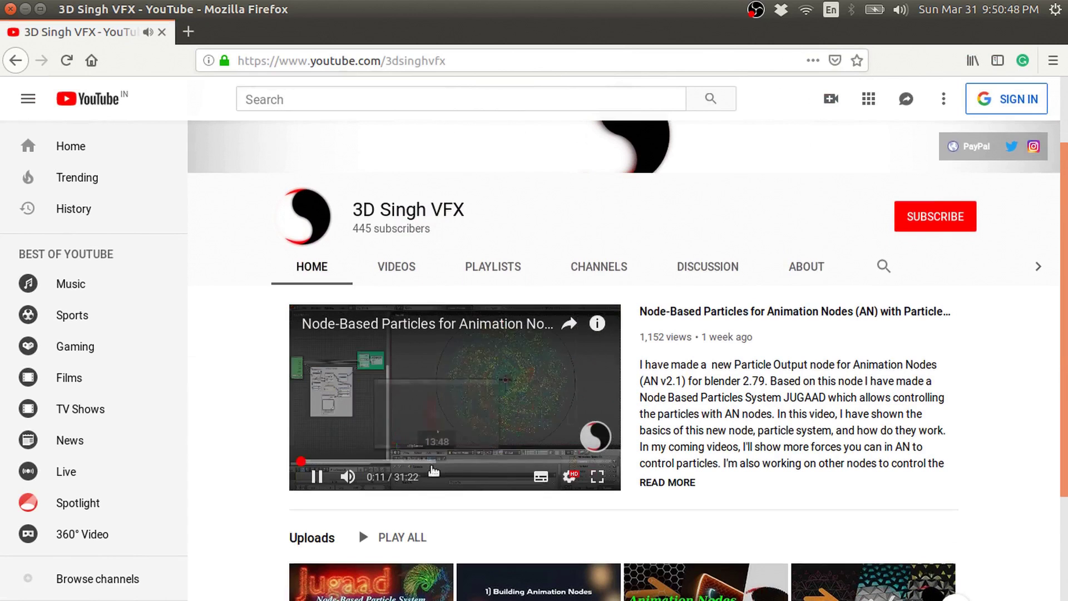
click(350, 461)
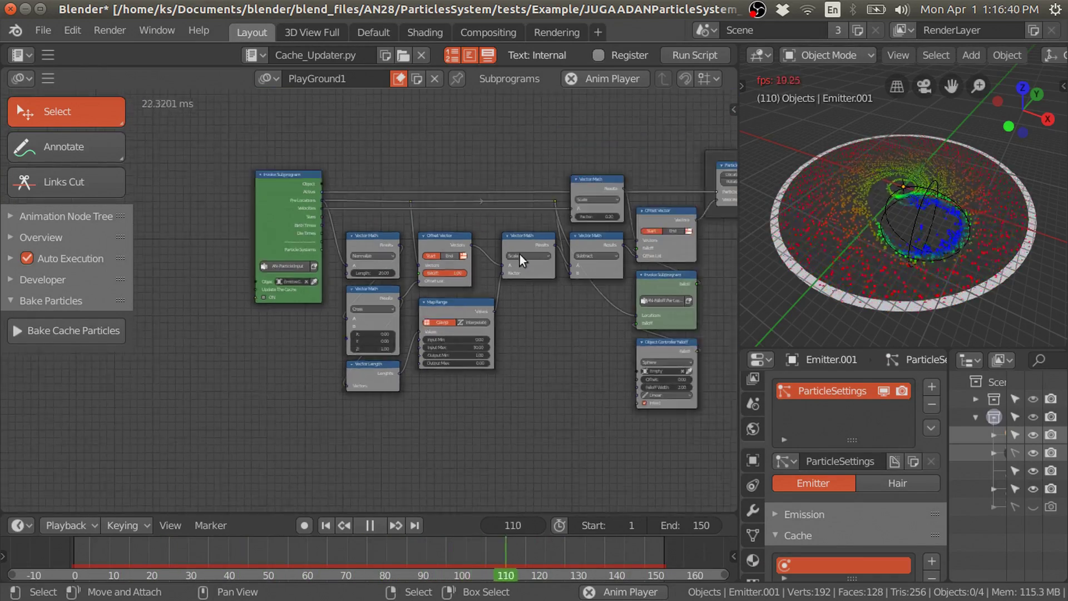
scroll(492, 360, up, 1)
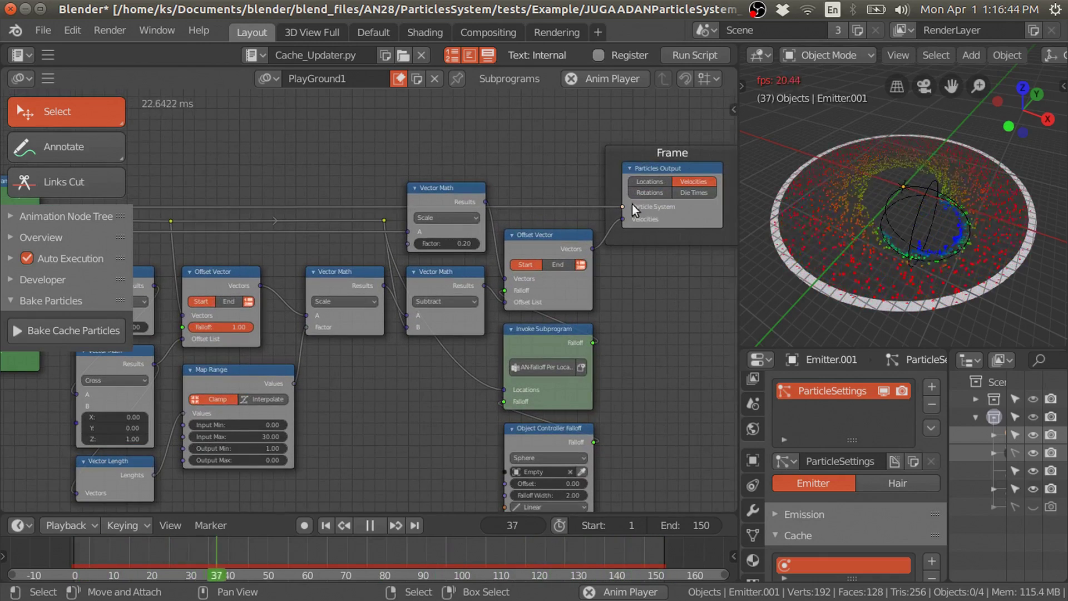
click(268, 78)
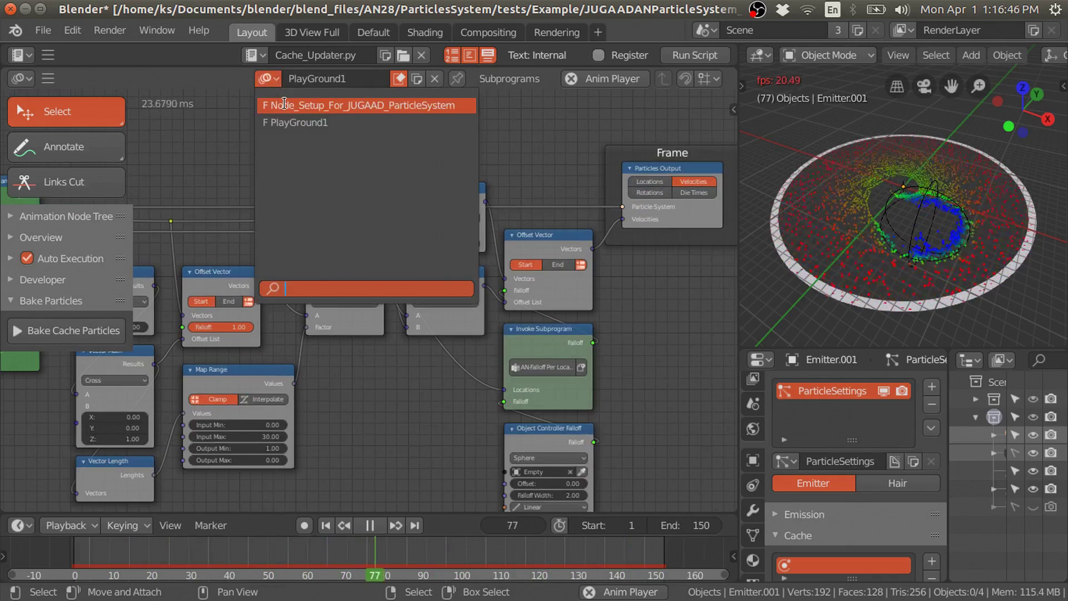
click(311, 103)
scroll(415, 247, down, 2)
scroll(435, 265, down, 3)
scroll(436, 266, down, 2)
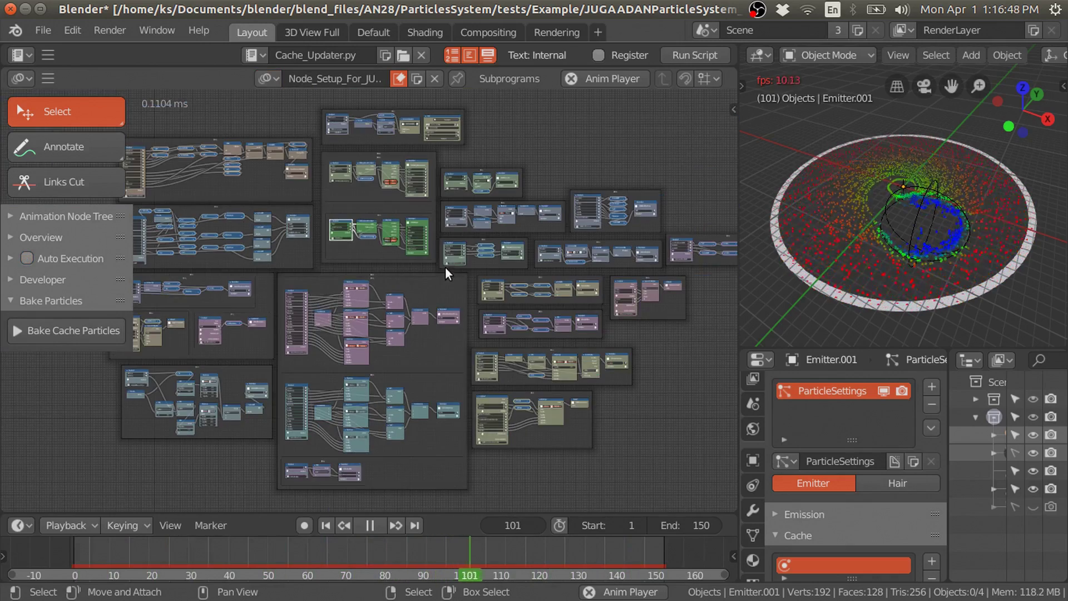
click(270, 77)
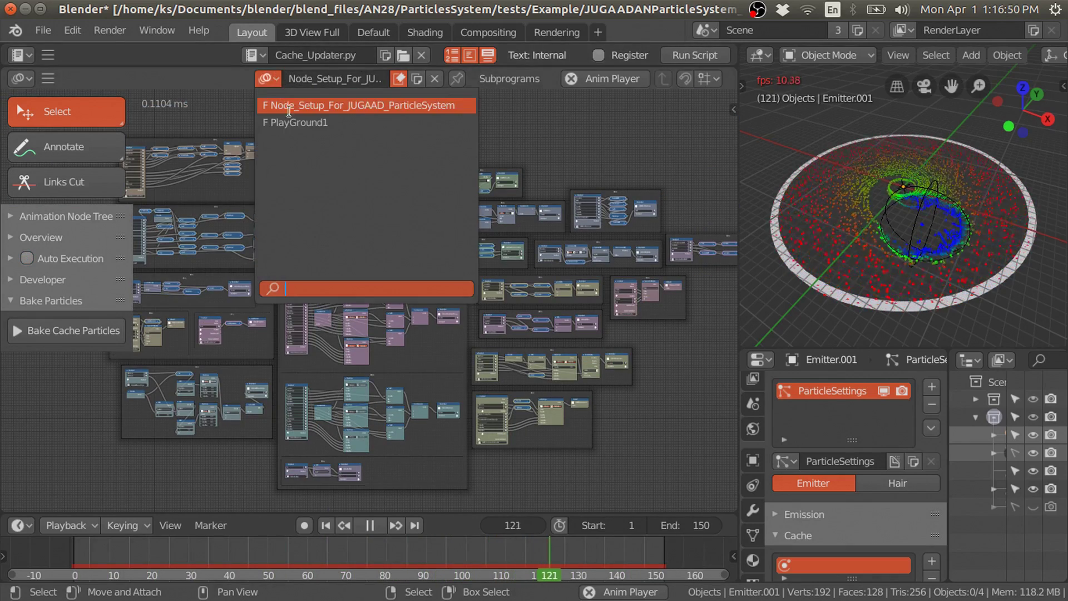
click(295, 123)
scroll(348, 325, up, 3)
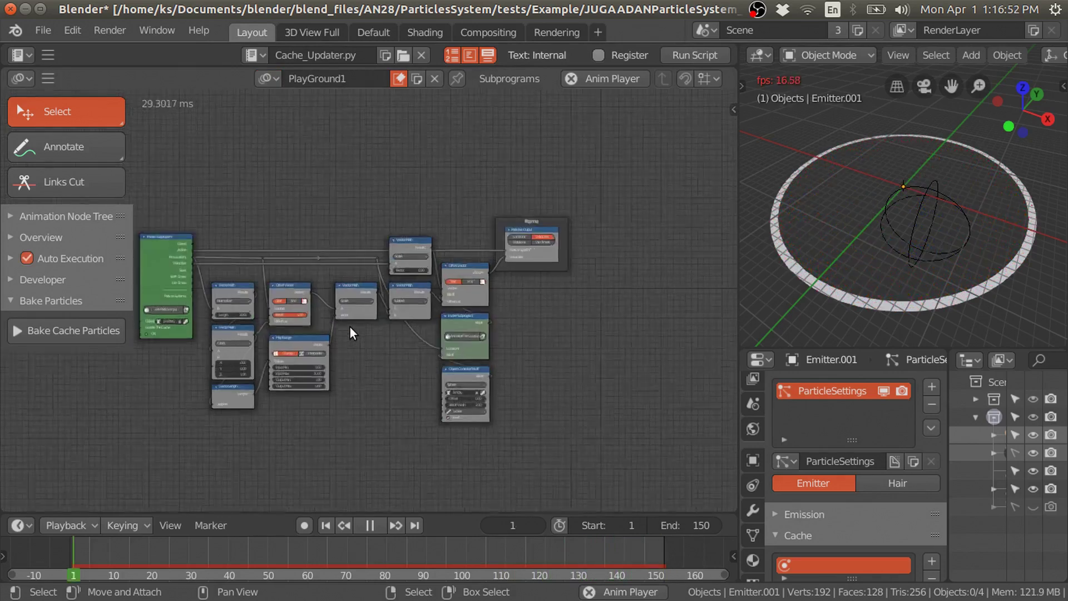
scroll(349, 327, up, 2)
middle_drag(294, 175, 416, 135)
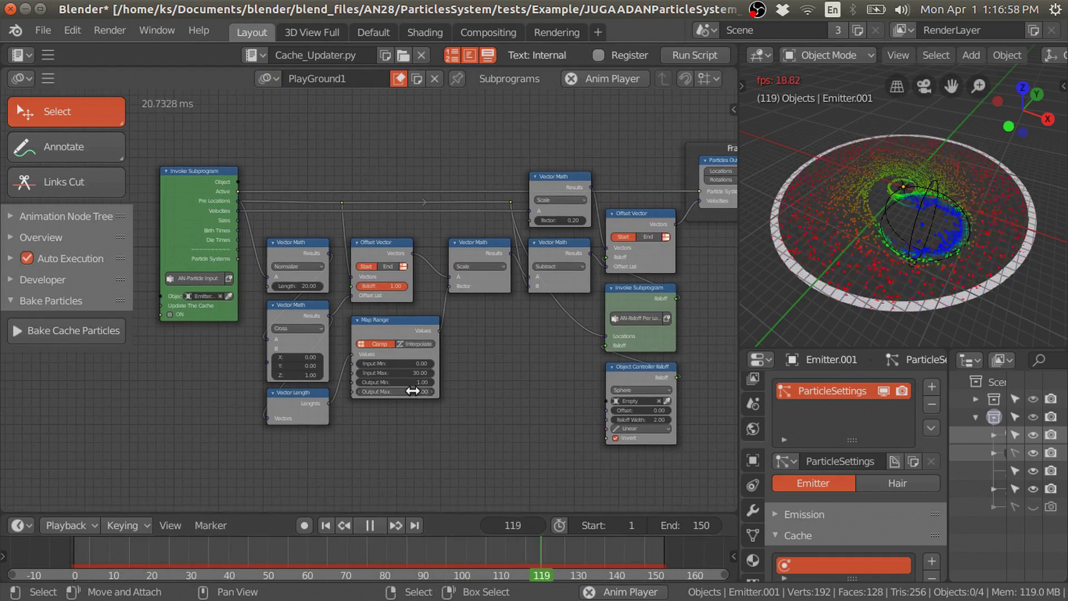
scroll(383, 162, up, 2)
middle_drag(384, 163, 434, 159)
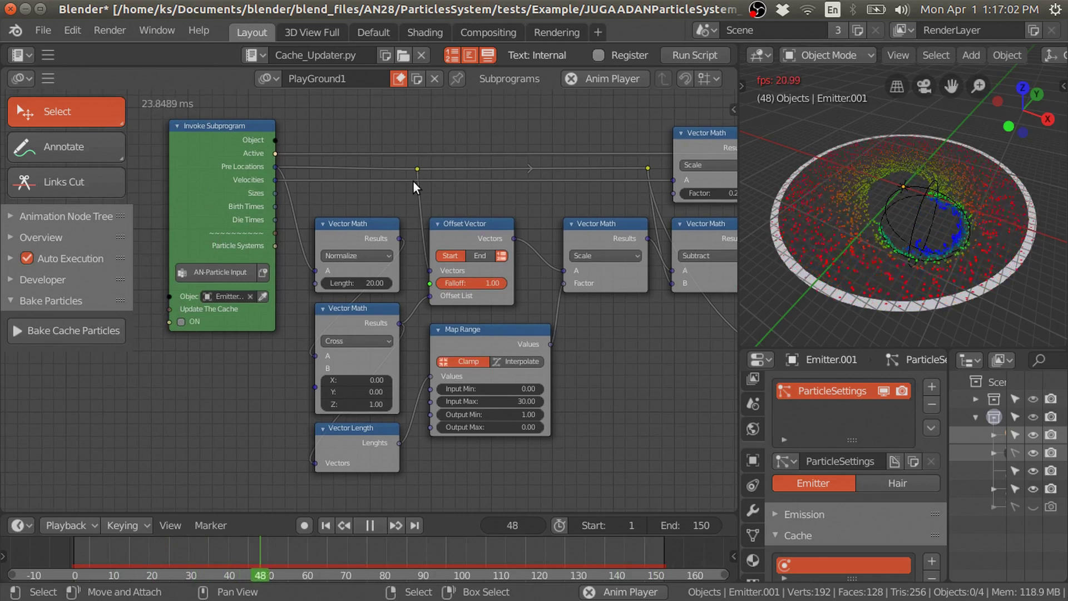
click(372, 526)
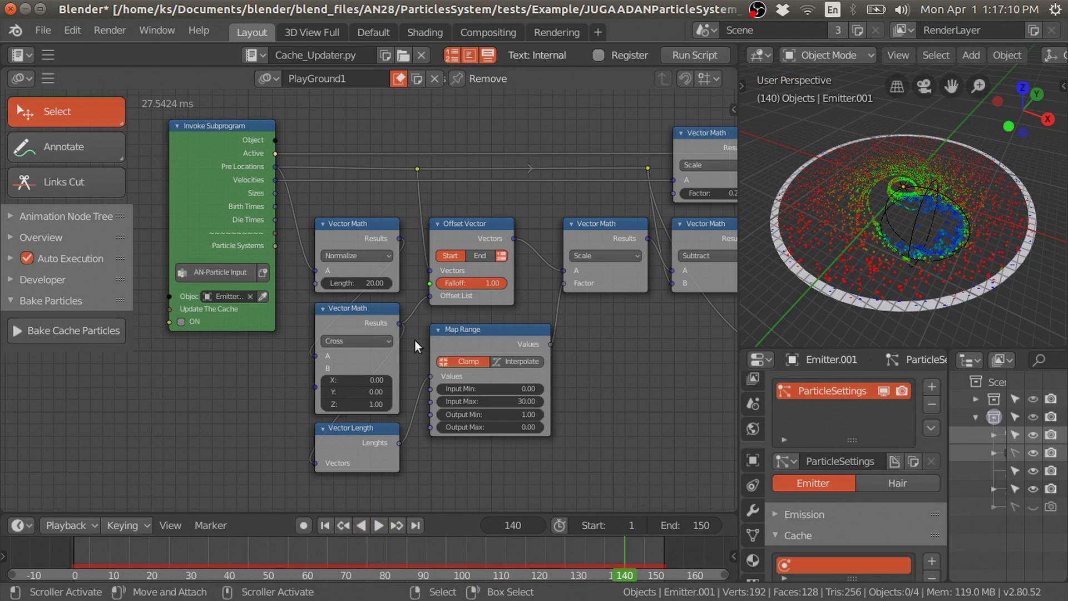
scroll(379, 424, up, 2)
middle_drag(242, 408, 317, 397)
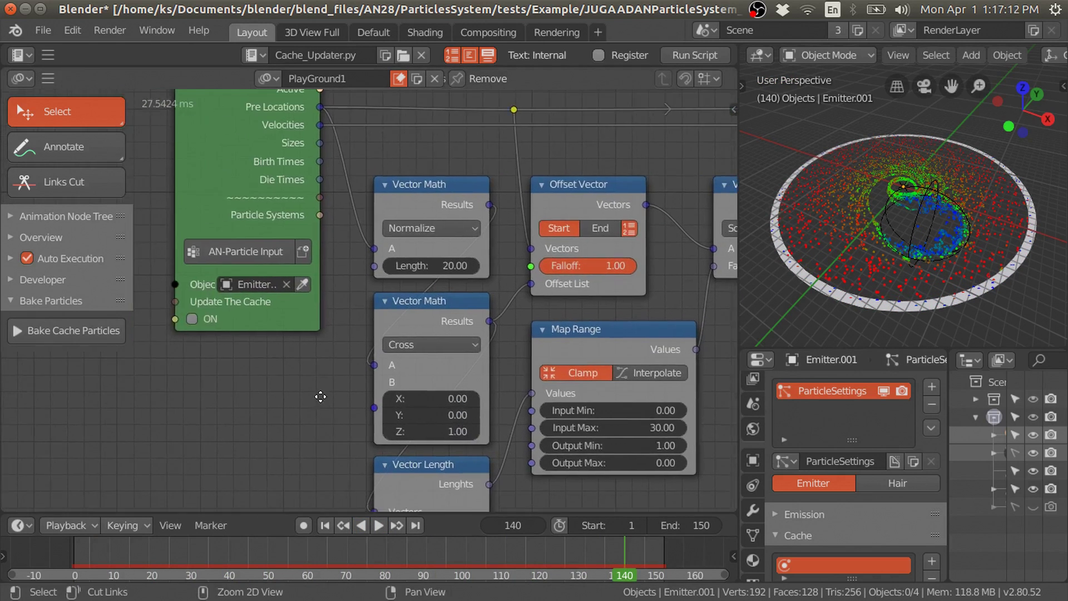
click(382, 527)
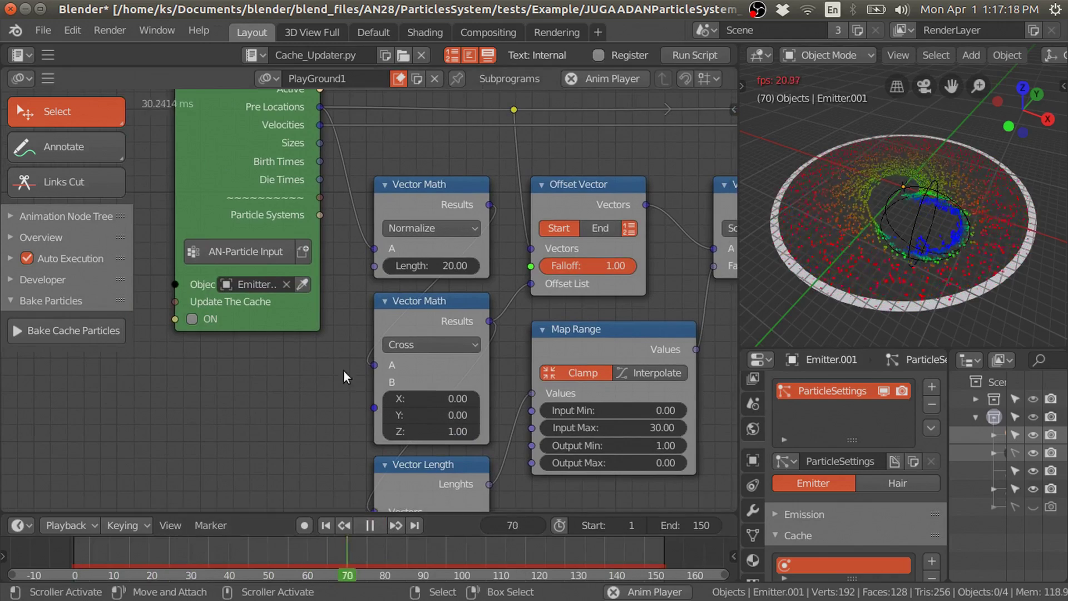
scroll(300, 297, down, 1)
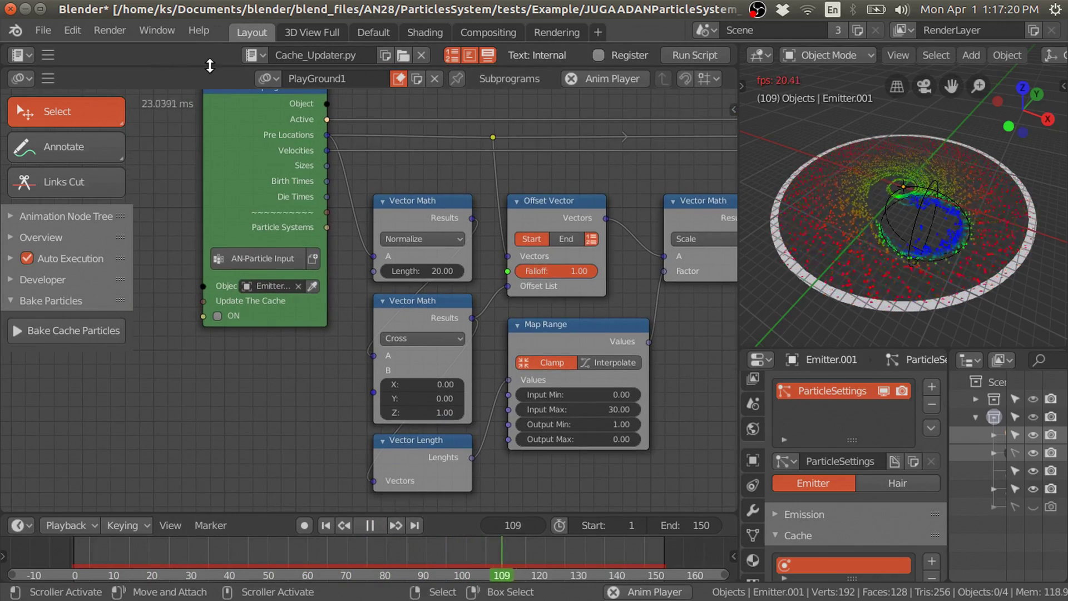
mouse_move(209, 67)
mouse_down()
mouse_move(201, 237)
mouse_move(209, 69)
mouse_up()
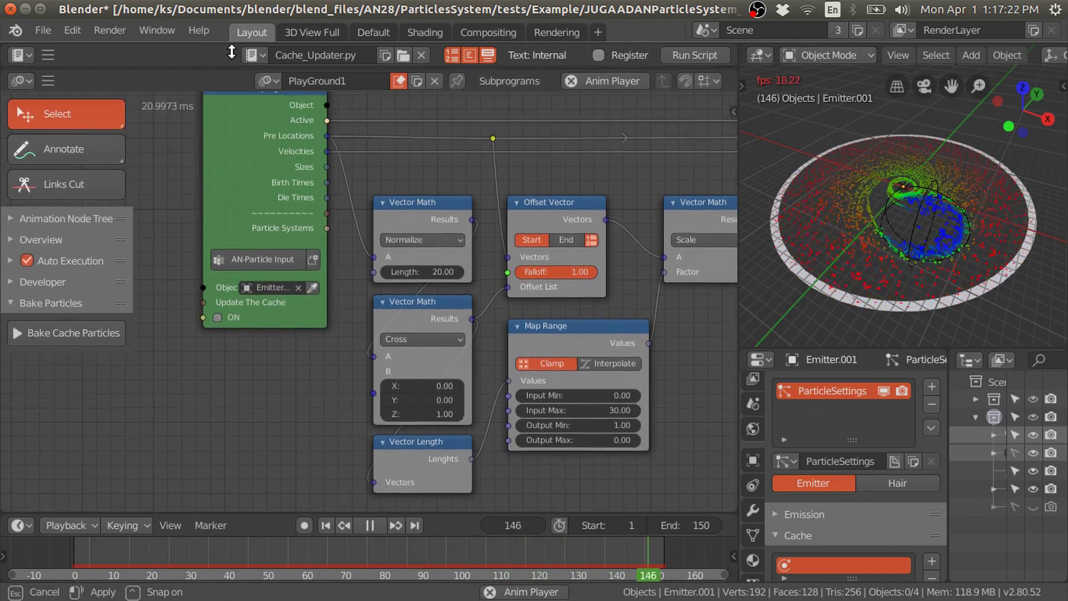
Enable Update The Cache in the green Invoke Subprogram node
click(218, 316)
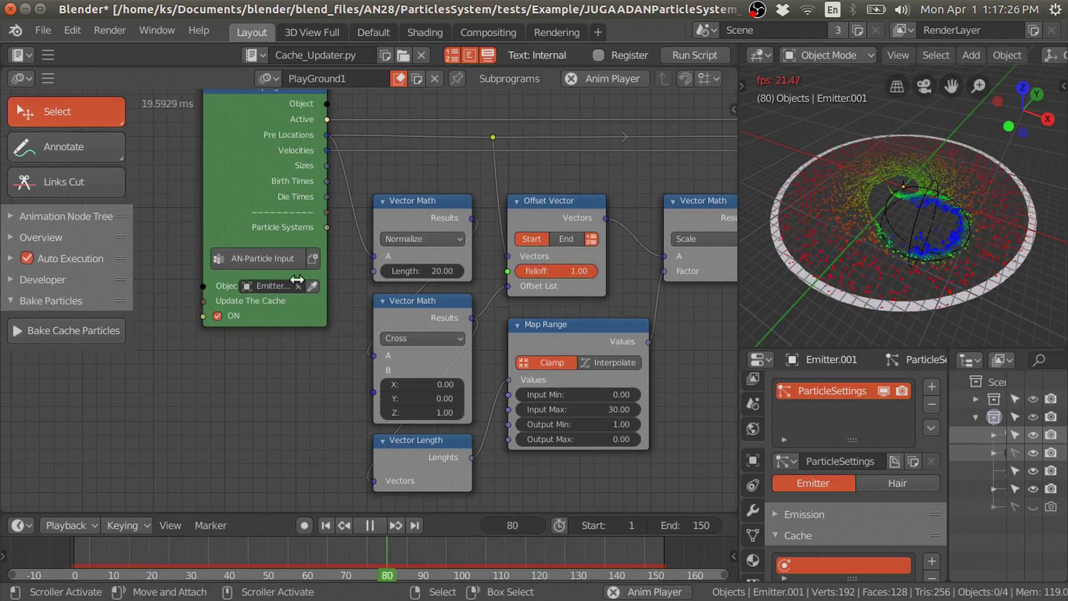
scroll(261, 331, down, 2)
ctrl+scroll(502, 245, down, 3)
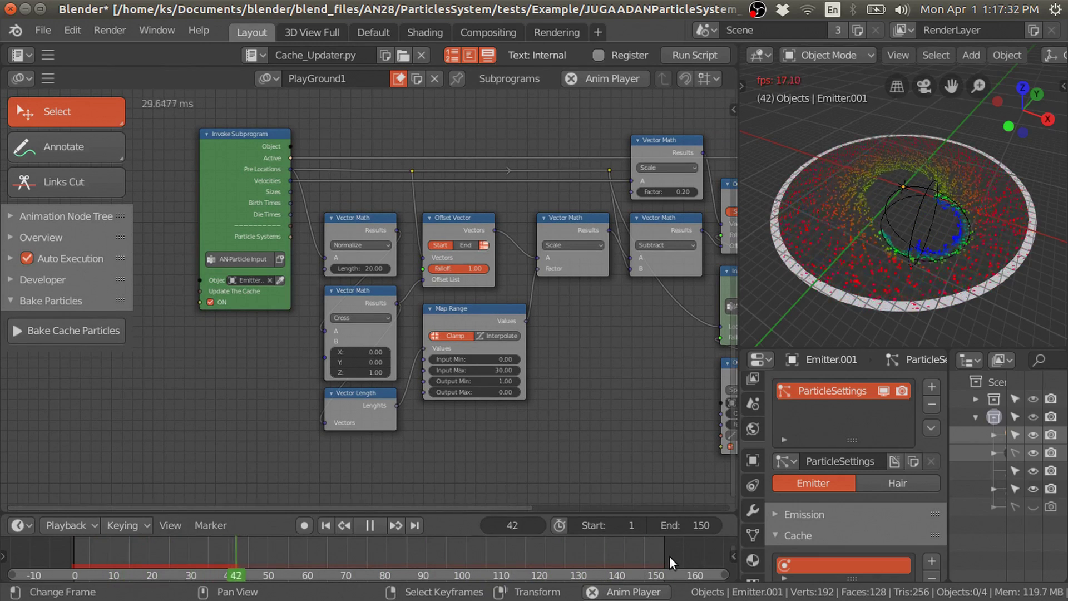
Pause the animation at frame 126, with Emitter.001's cache settings shown
scroll(371, 332, up, 2)
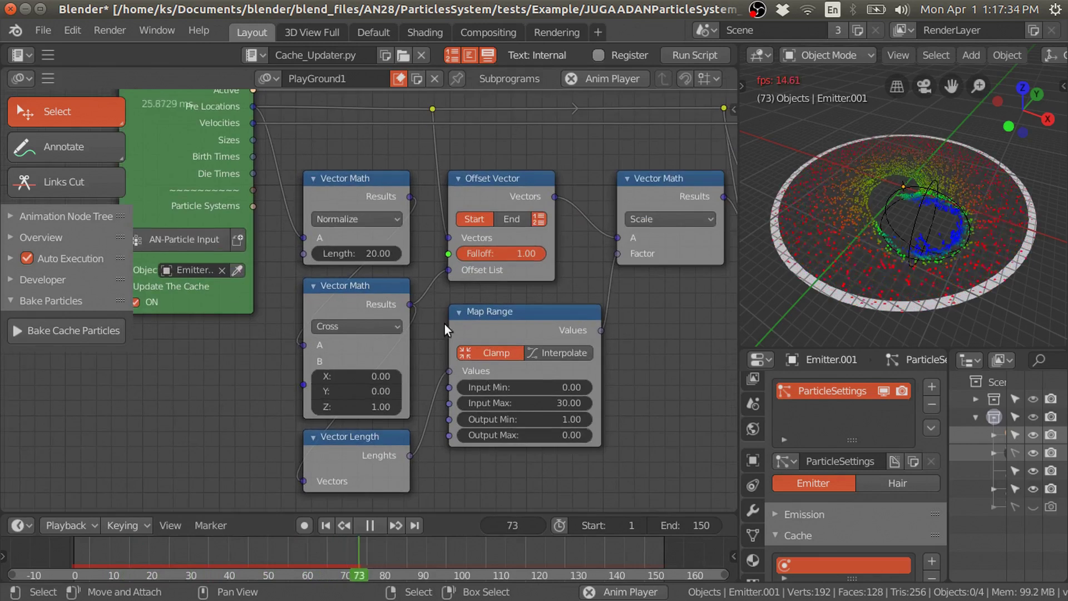
scroll(614, 335, down, 1)
scroll(525, 363, down, 1)
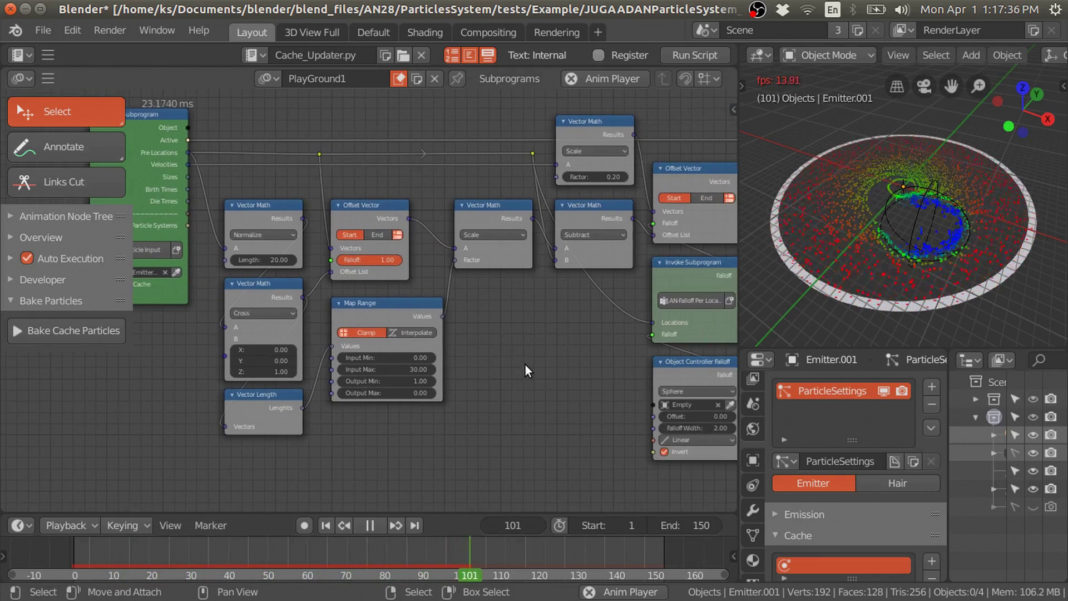
scroll(524, 375, down, 1)
click(381, 524)
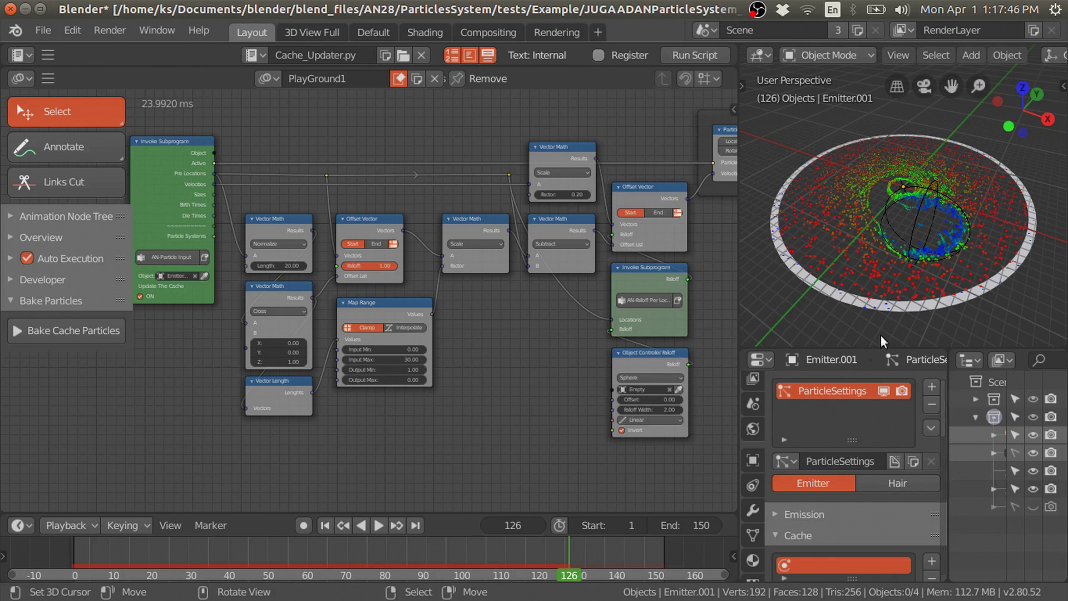
scroll(867, 390, down, 8)
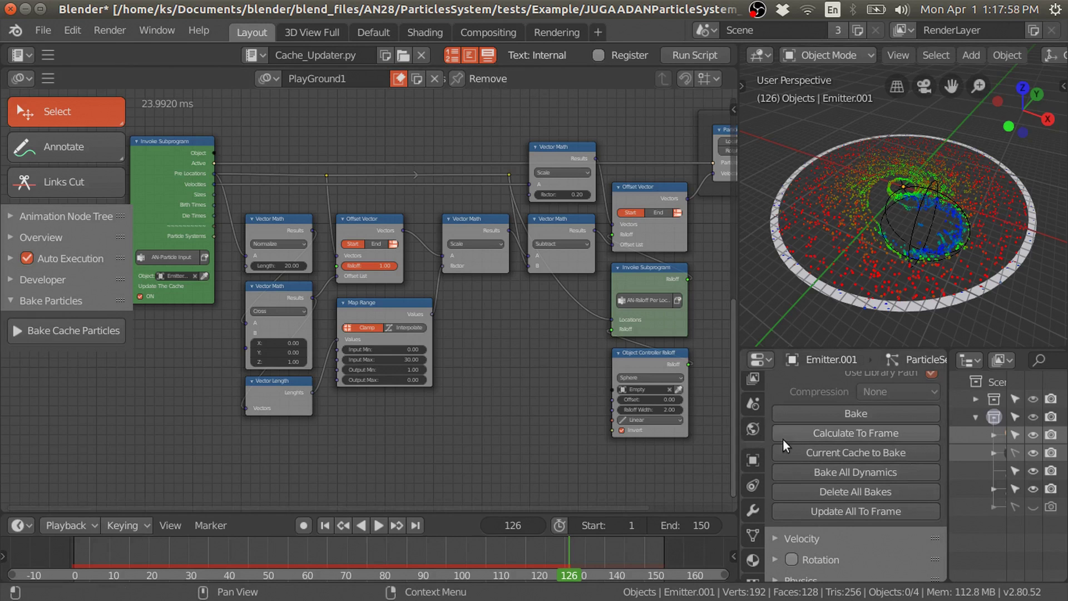
scroll(292, 418, up, 2)
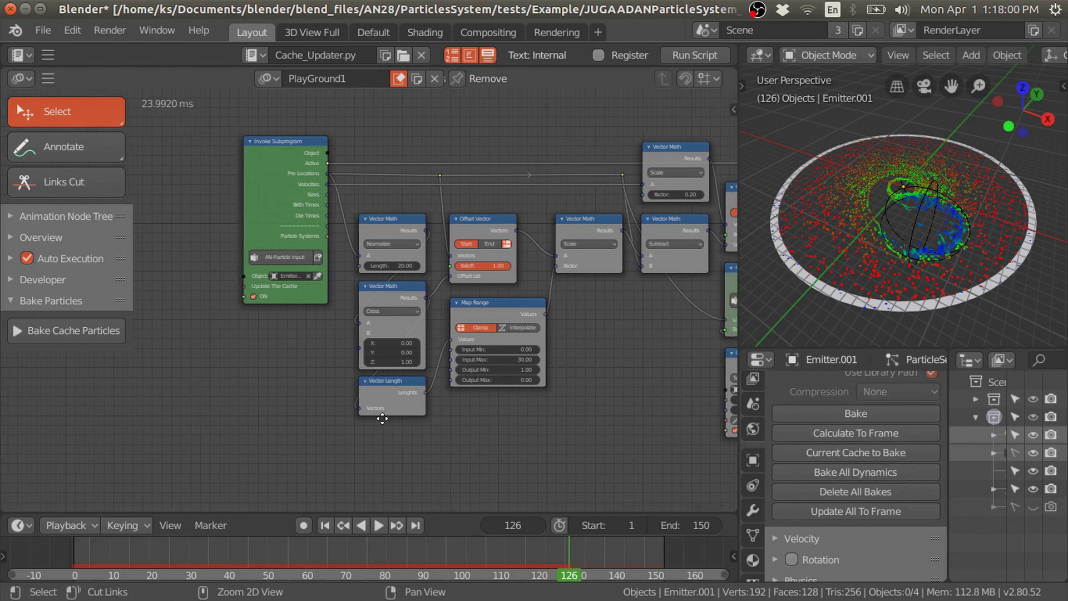
scroll(337, 405, up, 1)
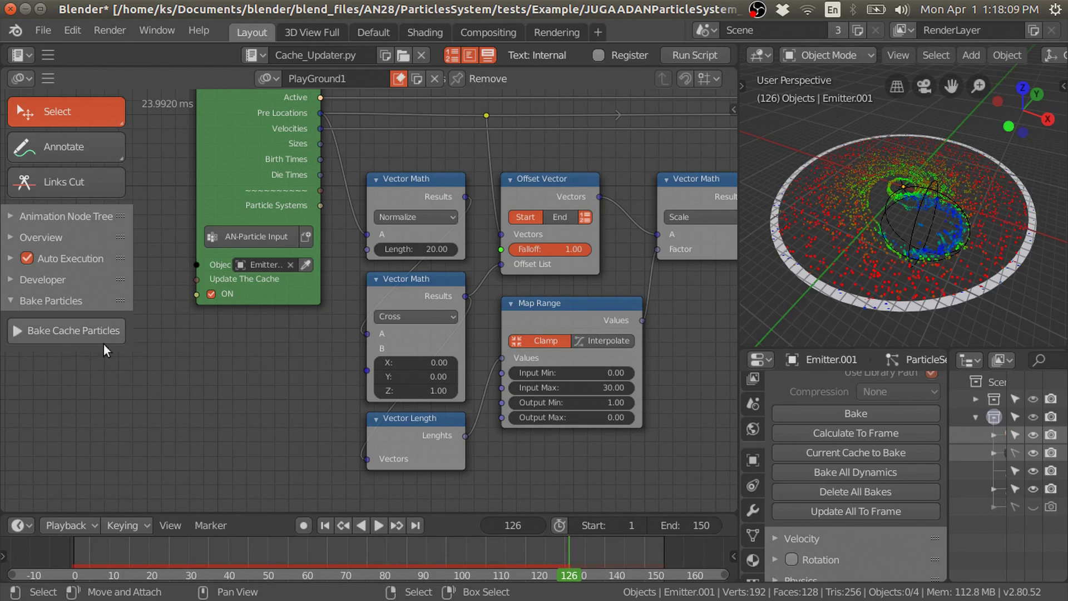
scroll(831, 446, up, 5)
scroll(808, 460, up, 3)
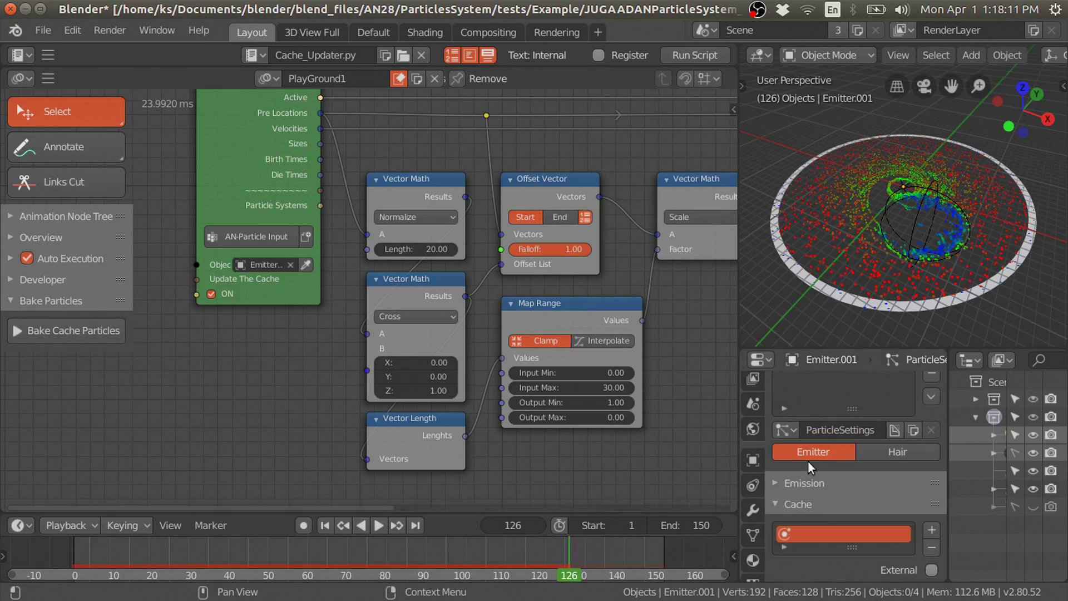
scroll(805, 509, down, 3)
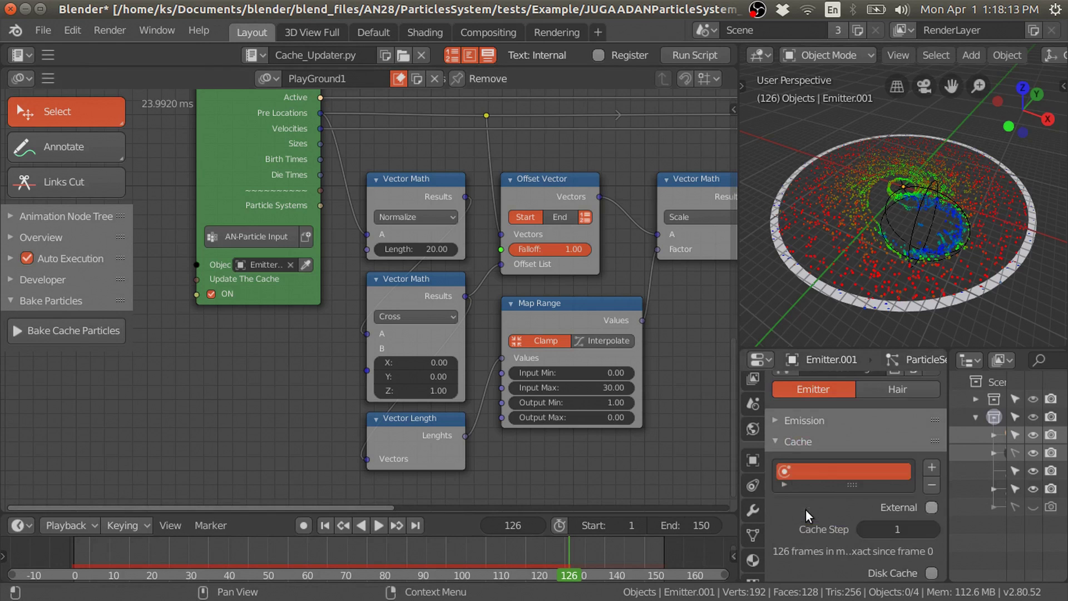
scroll(814, 505, down, 4)
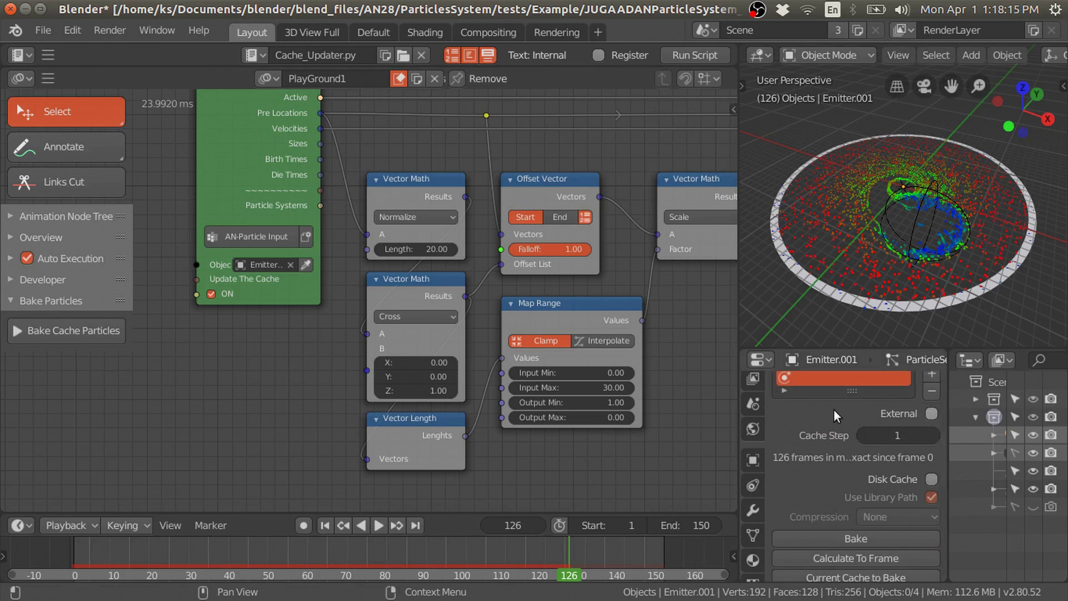
scroll(835, 488, down, 4)
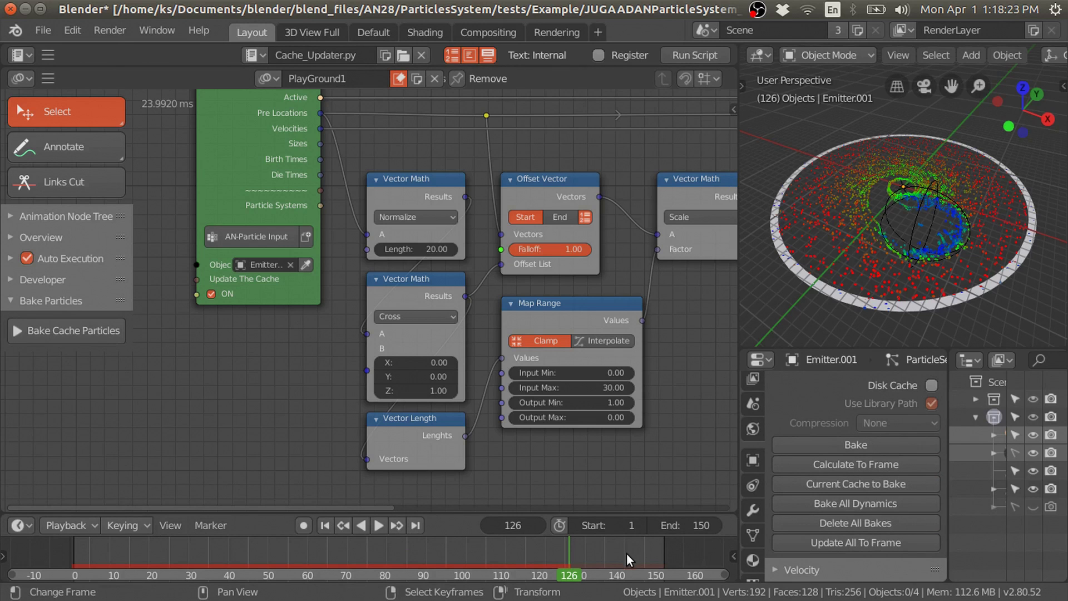
Play the animation to frame 150 so 149 particle frames are cached, then zoom the node editor out
key(space)
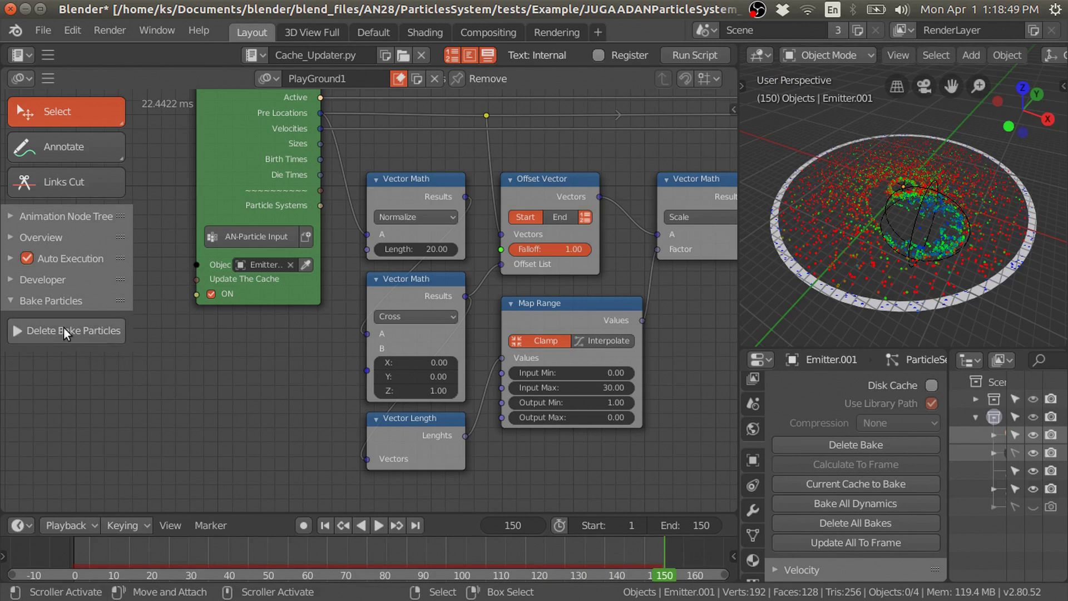
click(96, 340)
scroll(573, 421, down, 2)
mouse_move(574, 421)
middle_down()
mouse_move(479, 413)
mouse_move(523, 419)
middle_up()
Delete Bake Particles, then replay the live simulation and pause at frame 84
scroll(528, 419, down, 1)
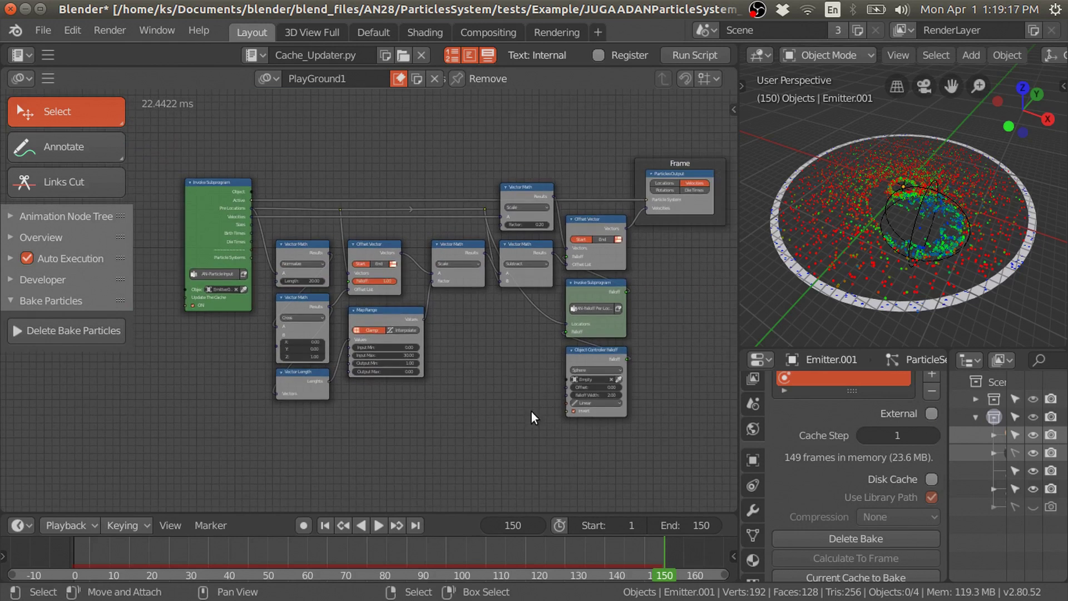
scroll(511, 410, up, 2)
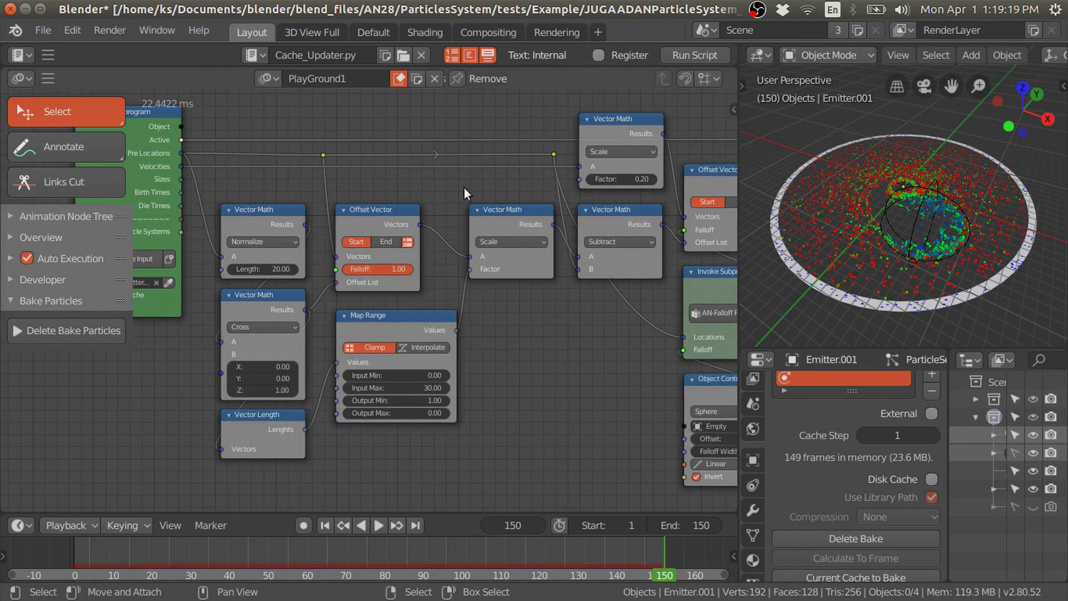
ctrl+scroll(470, 167, left, 3)
scroll(394, 174, down, 2)
scroll(404, 173, down, 1)
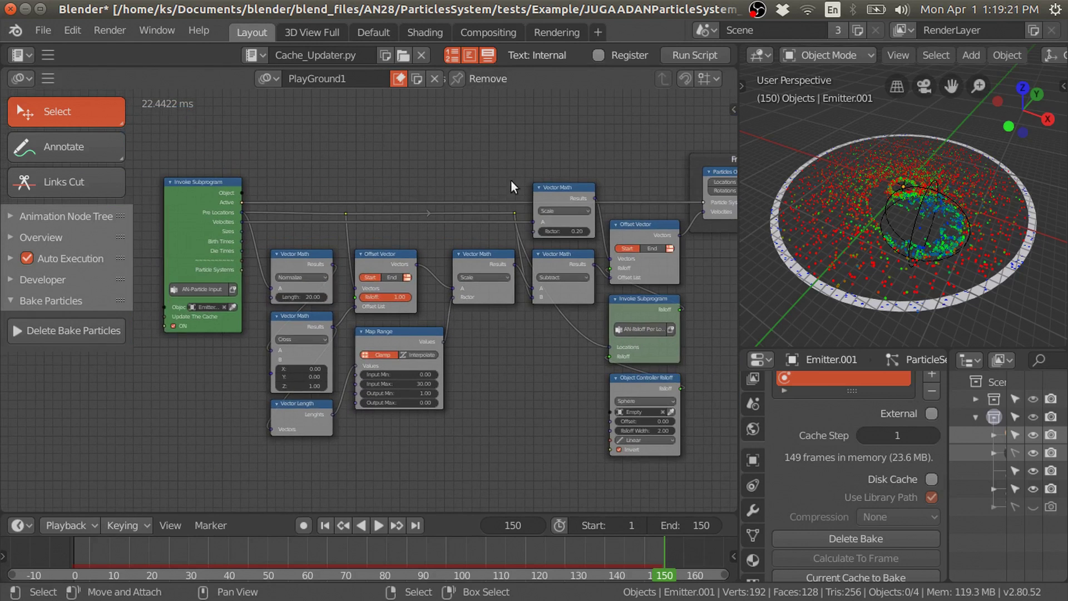
middle_drag(624, 169, 582, 148)
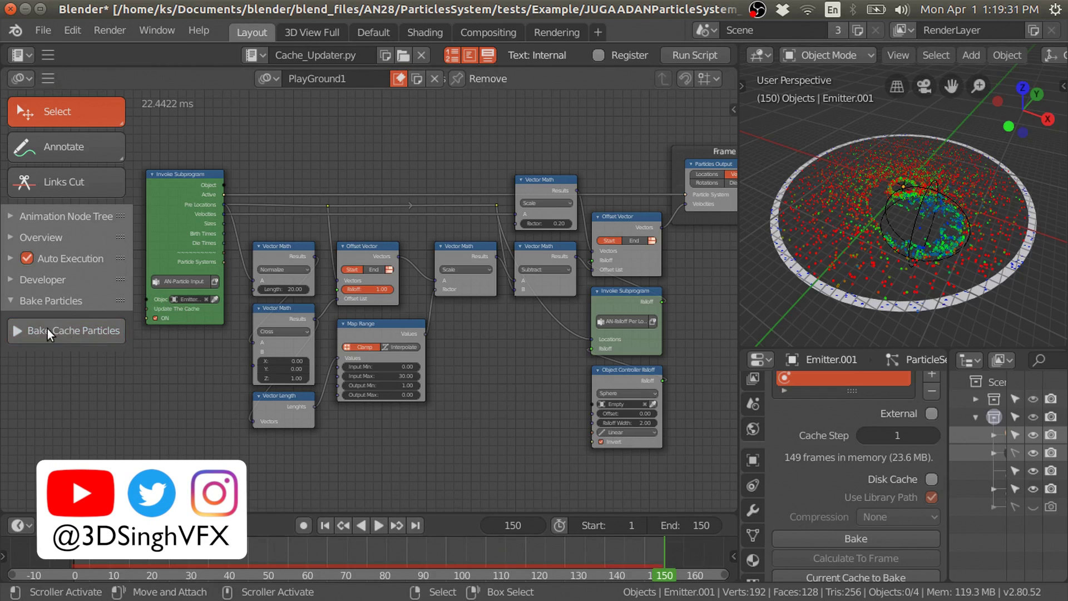
click(95, 330)
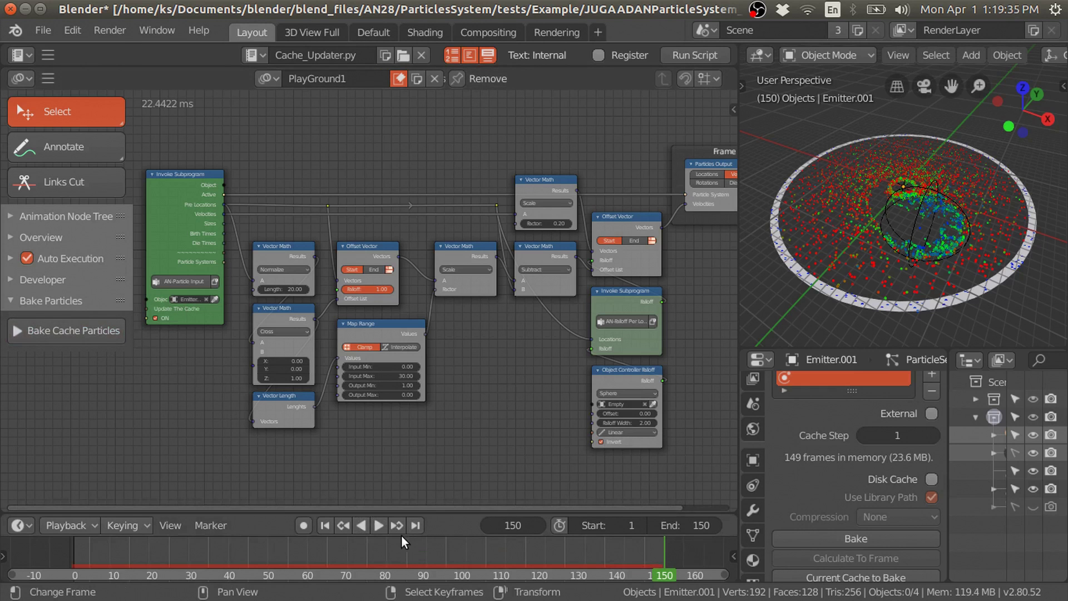
click(379, 524)
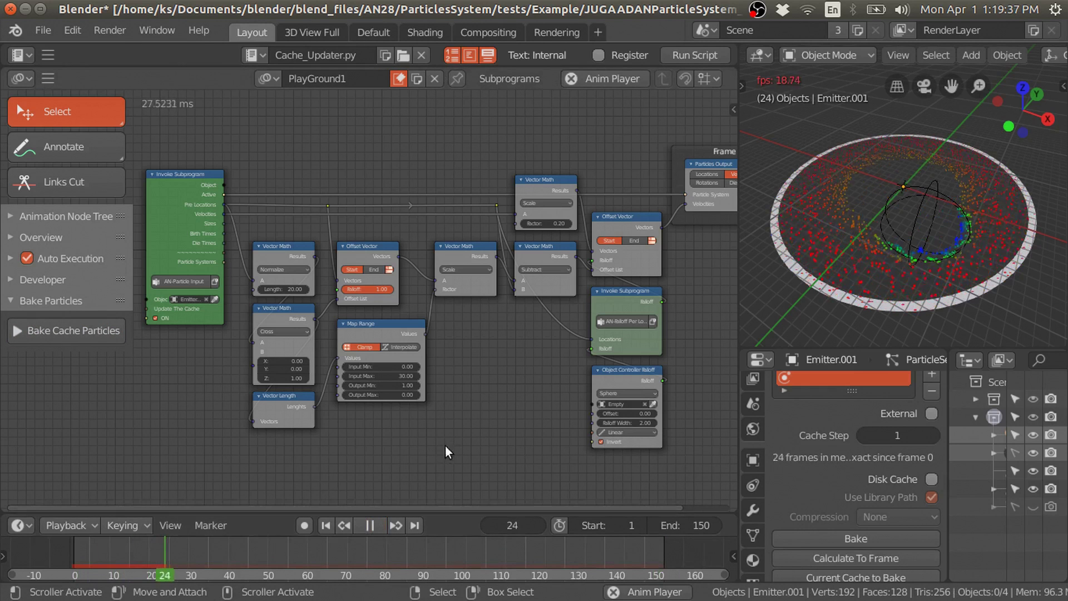
click(372, 523)
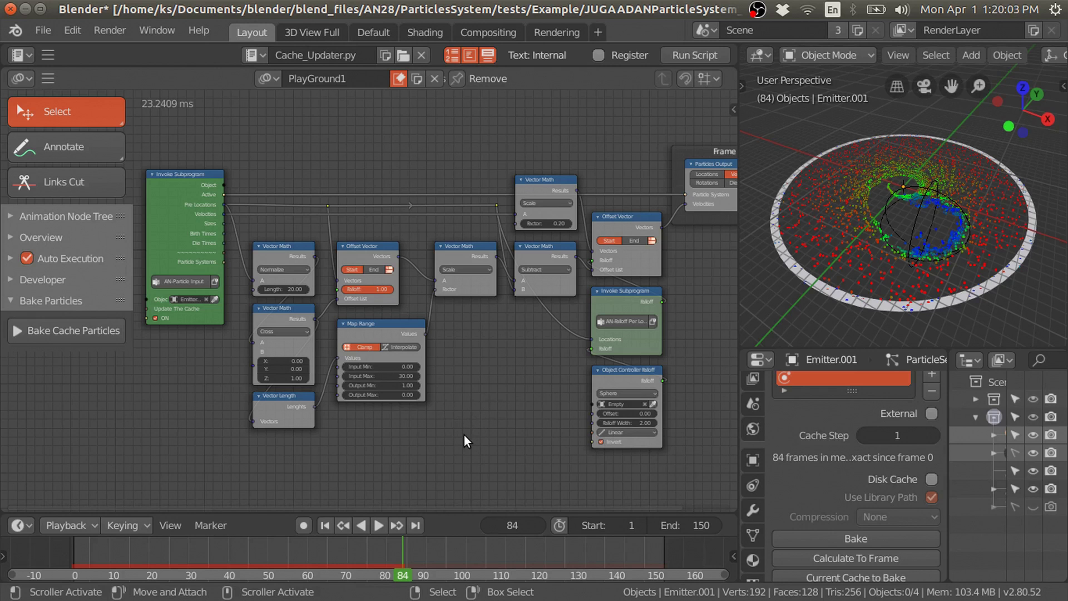
scroll(468, 418, up, 1)
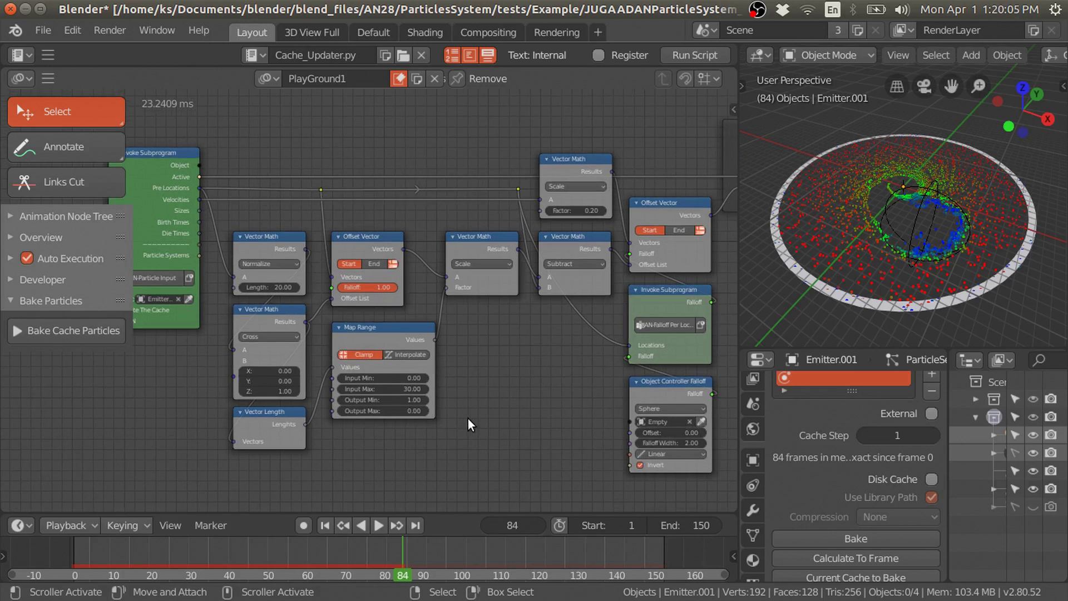
middle_drag(487, 401, 437, 418)
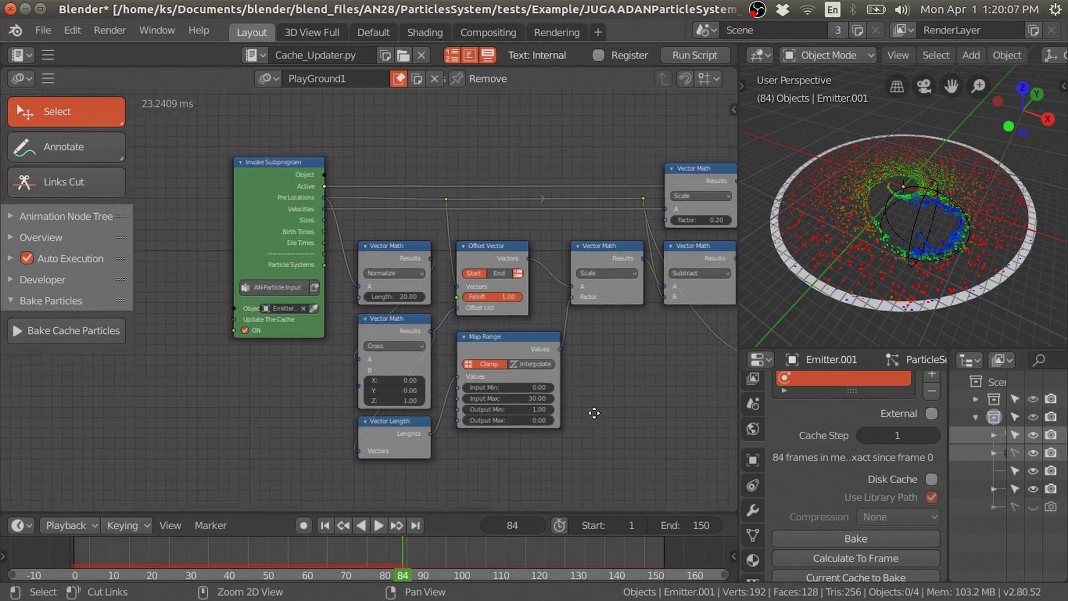
scroll(482, 399, down, 1)
scroll(482, 399, down, 1)
scroll(482, 400, down, 1)
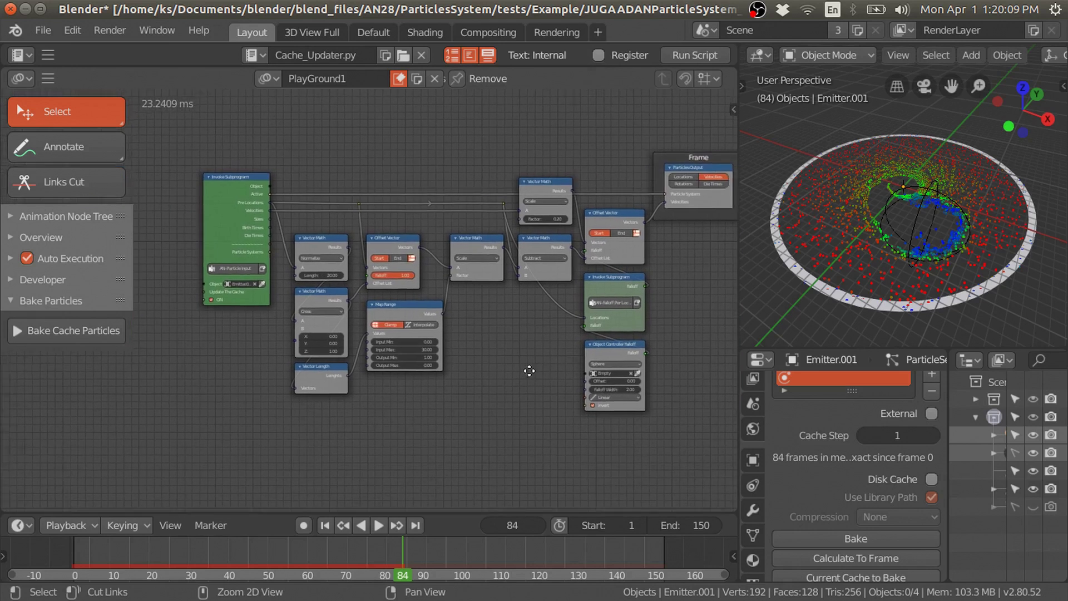
middle_drag(528, 370, 509, 376)
scroll(509, 376, up, 1)
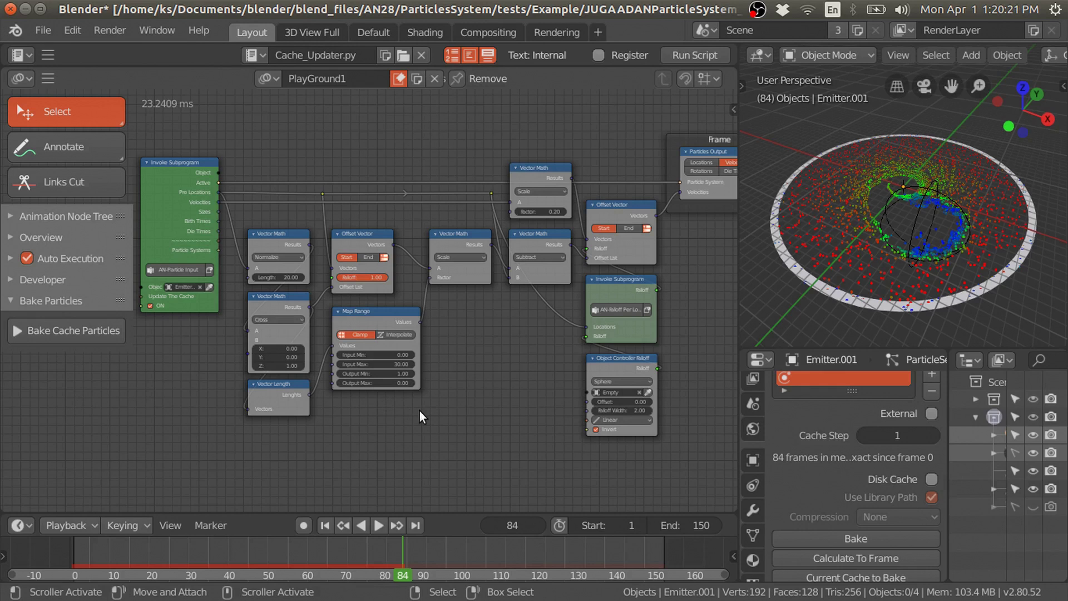
scroll(489, 382, up, 2)
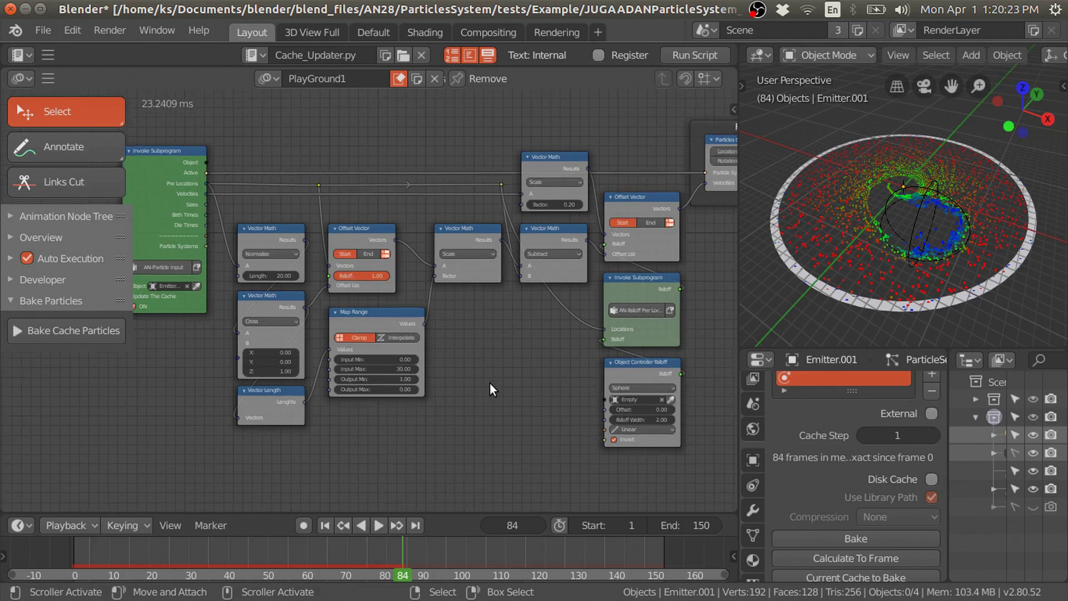
mouse_move(456, 344)
ctrl+middle_down()
mouse_move(589, 353)
mouse_move(494, 370)
ctrl+middle_up()
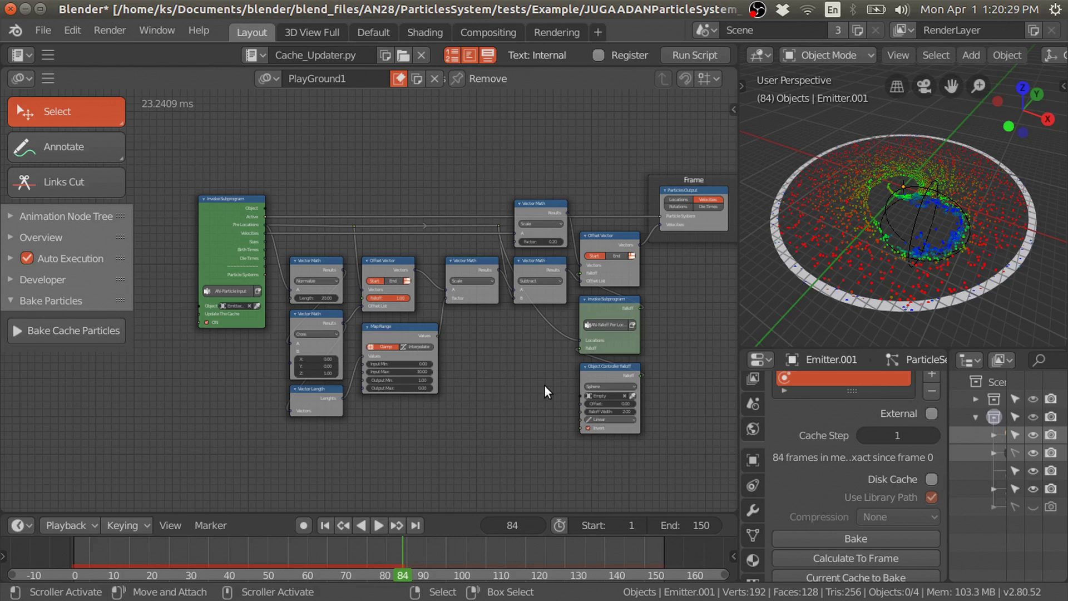
scroll(545, 385, up, 2)
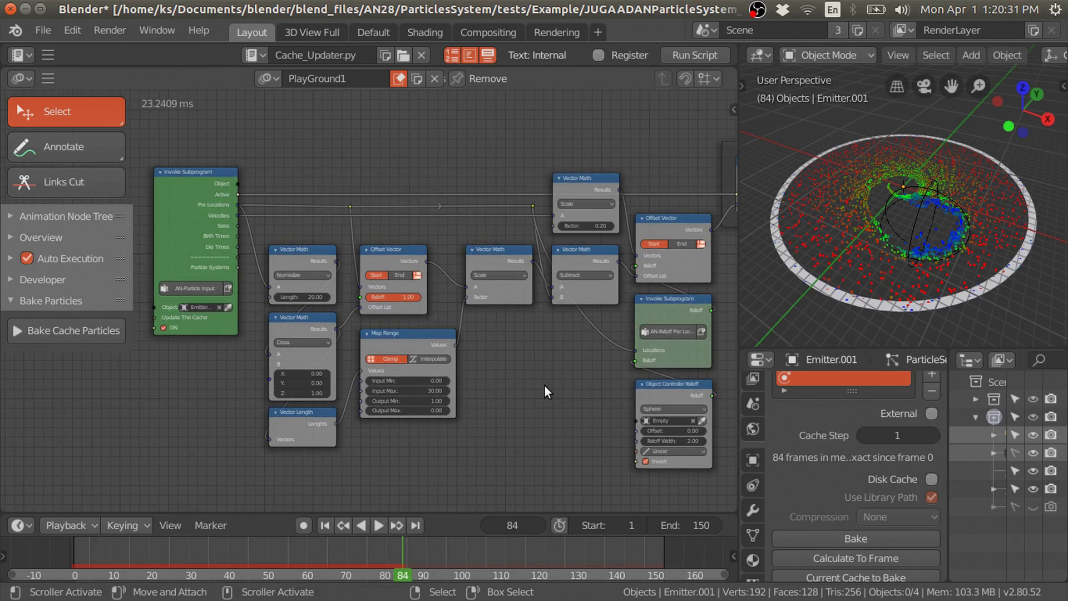
scroll(555, 384, down, 1)
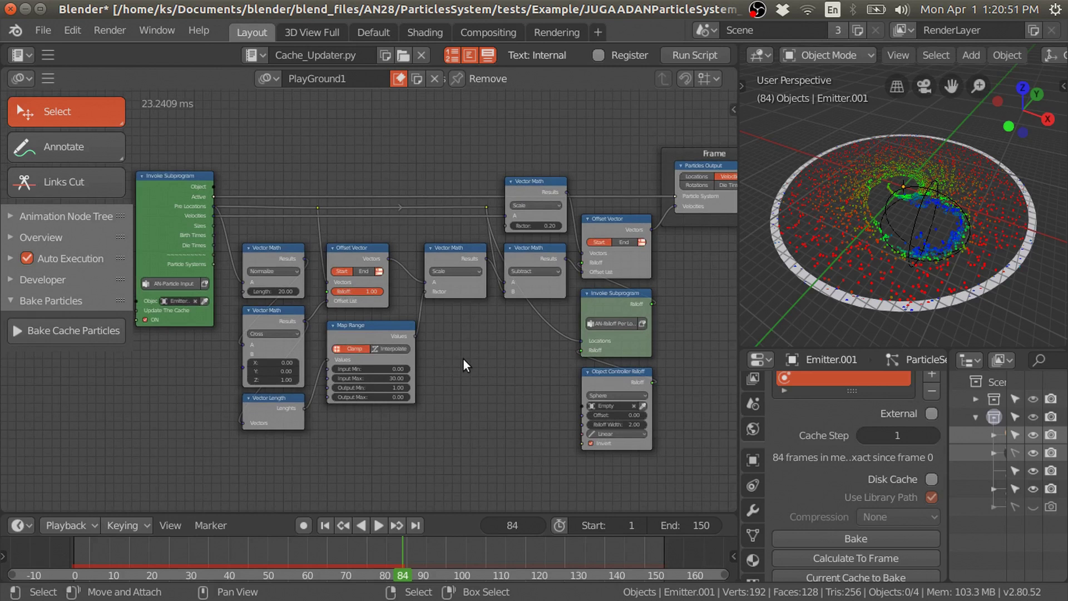
scroll(463, 358, up, 2)
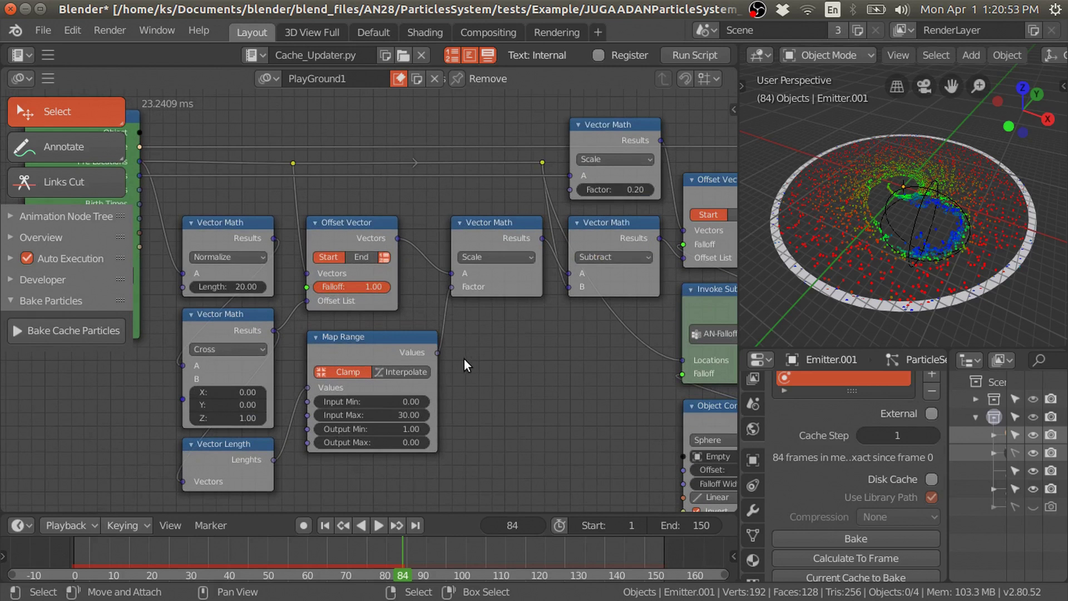
scroll(539, 361, down, 2)
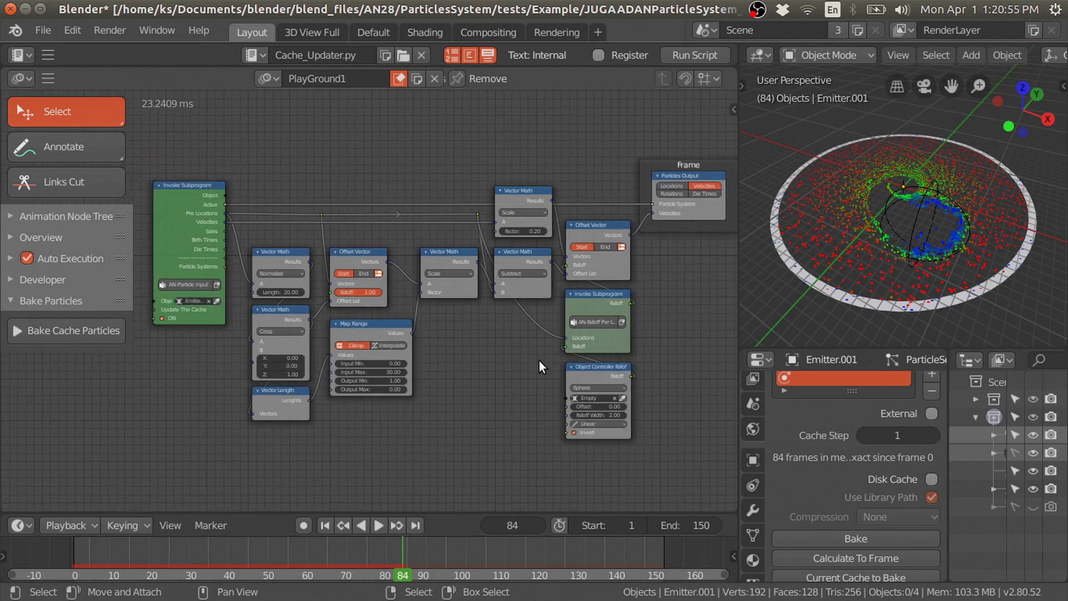